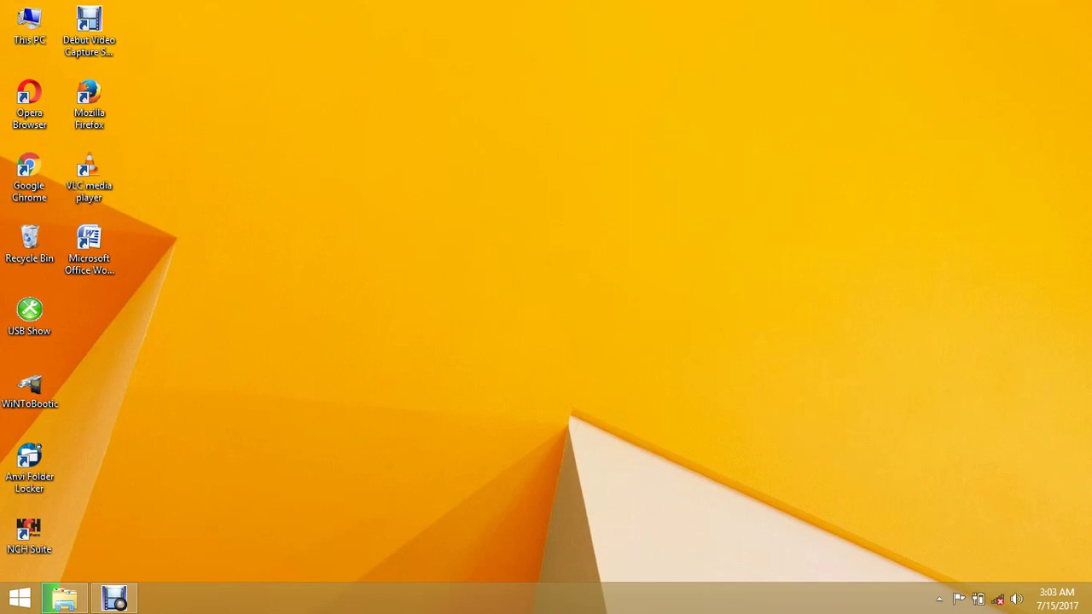
Search Windows for "partitions" and open the tool to create and format hard disk partitions
right_click(266, 116)
click(295, 163)
key(super+c)
key(Return)
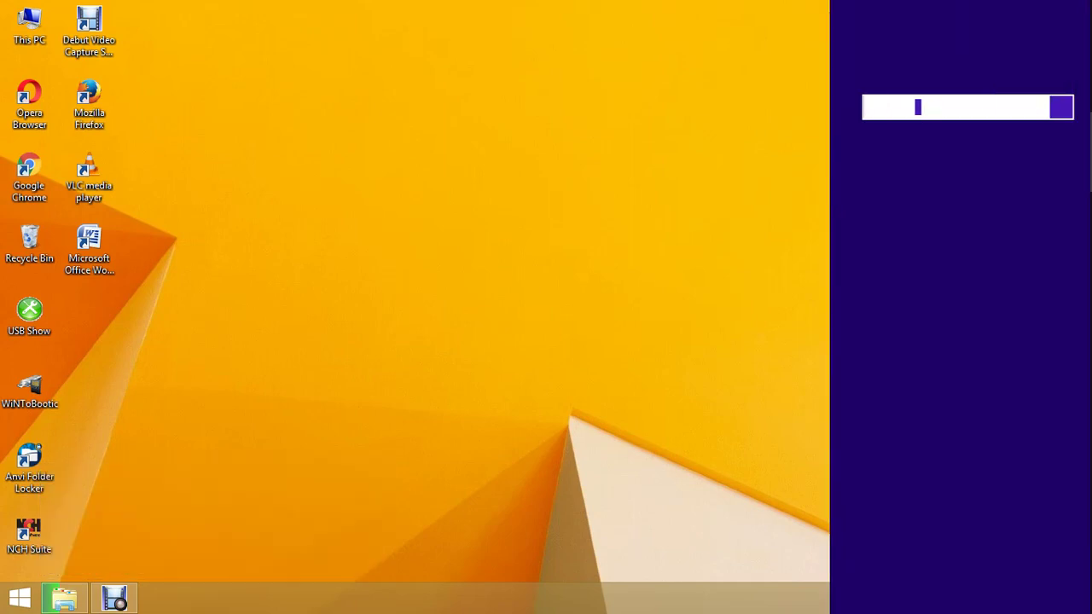
text(p)
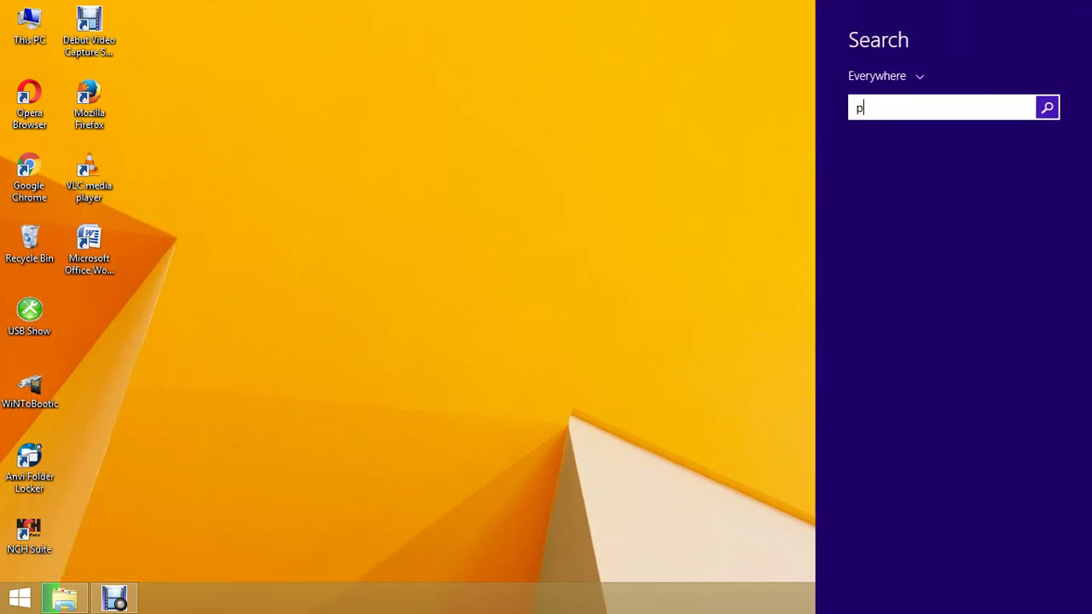
text(artion)
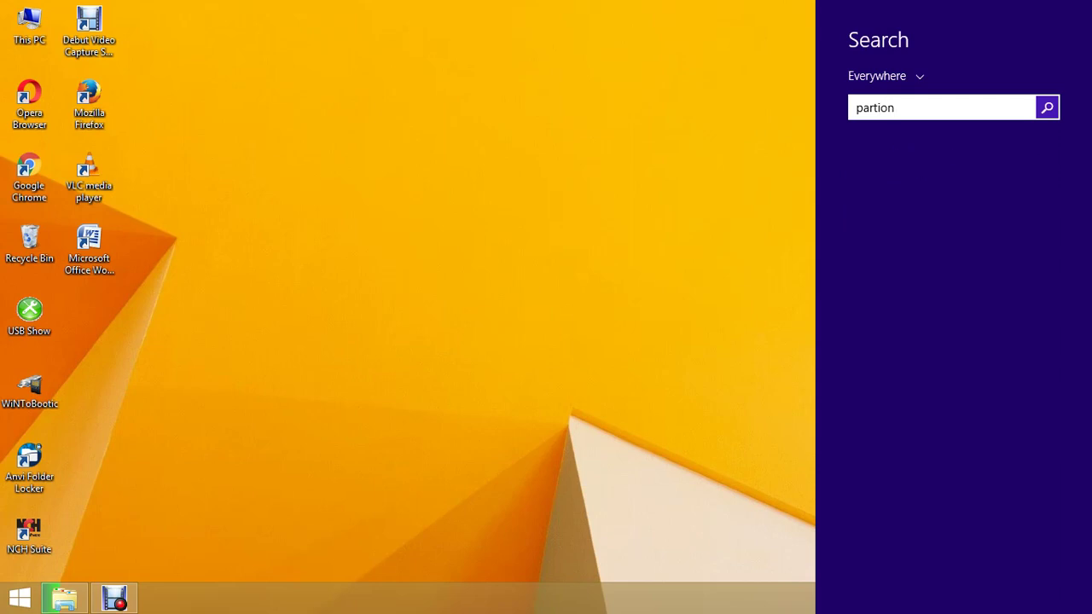
key(BackSpace)
key(BackSpace)
text(tions)
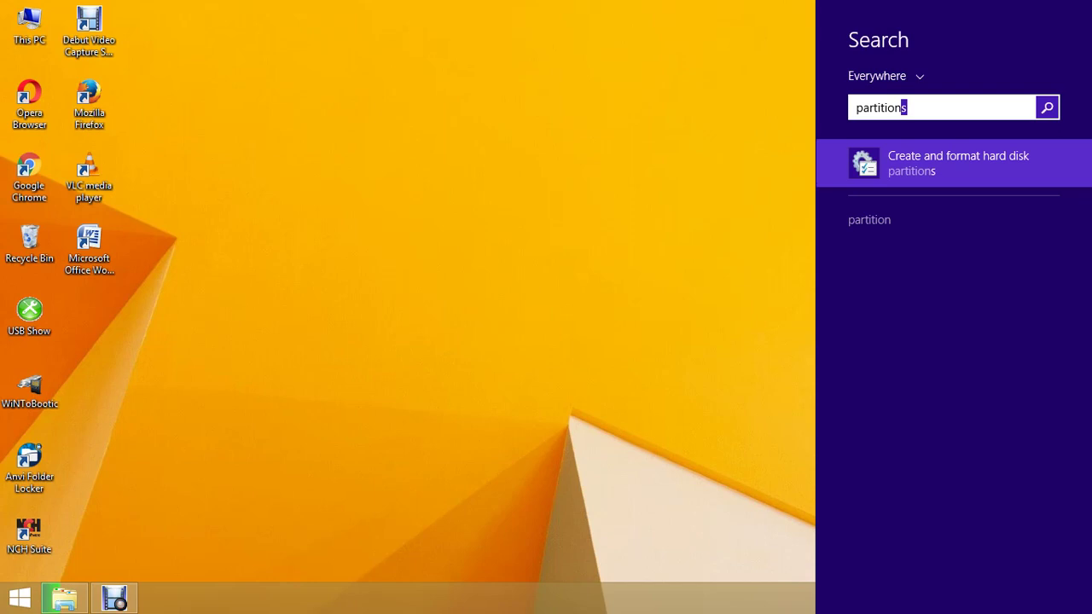
key(Return)
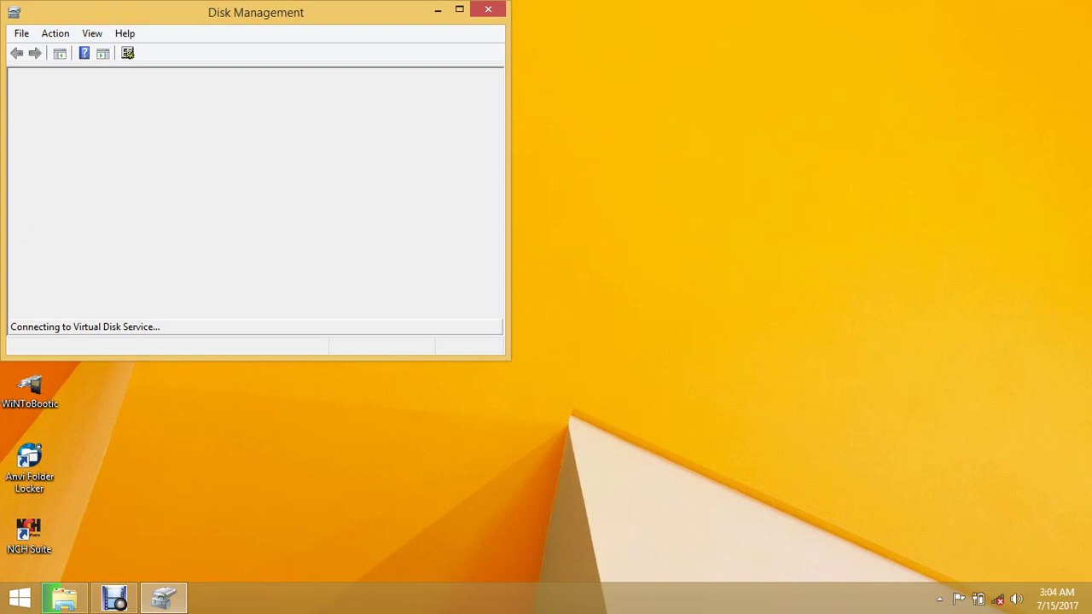
Maximize the Disk Management window
key(super+c)
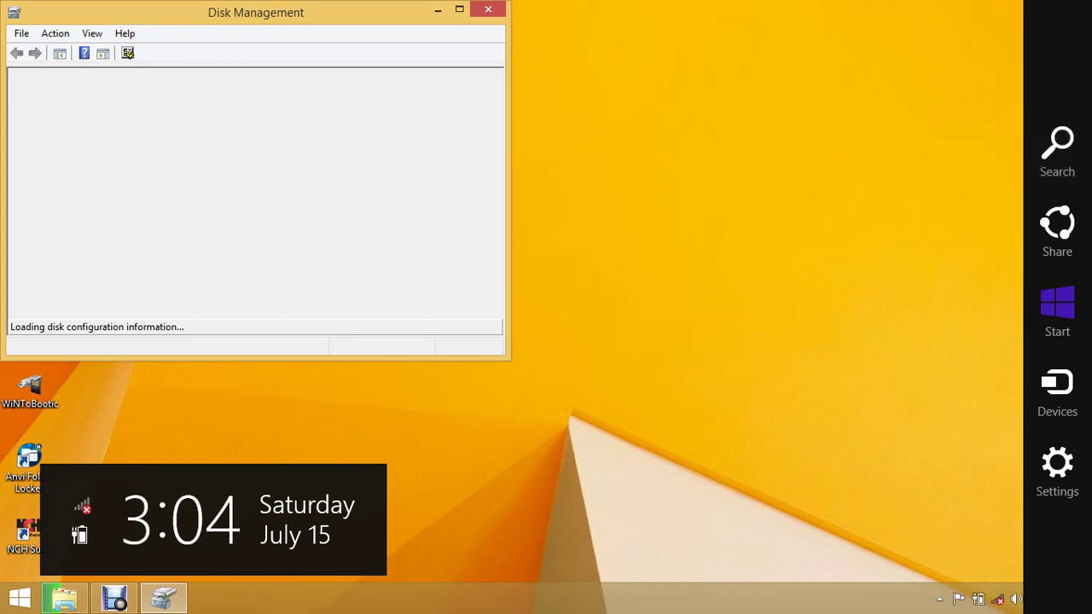
key(Escape)
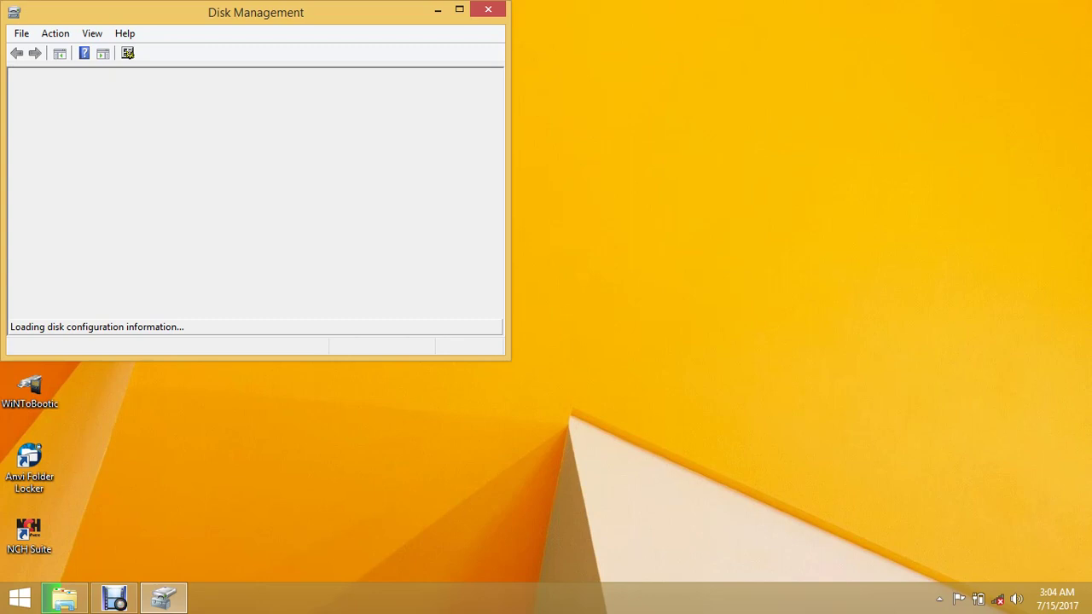
drag(409, 11, 507, 14)
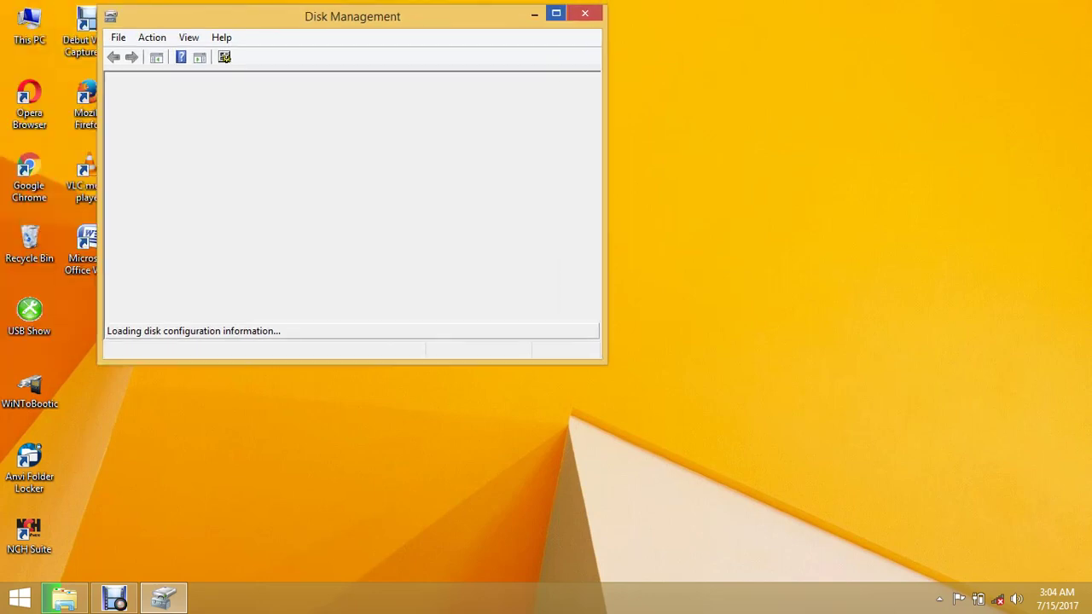
click(555, 12)
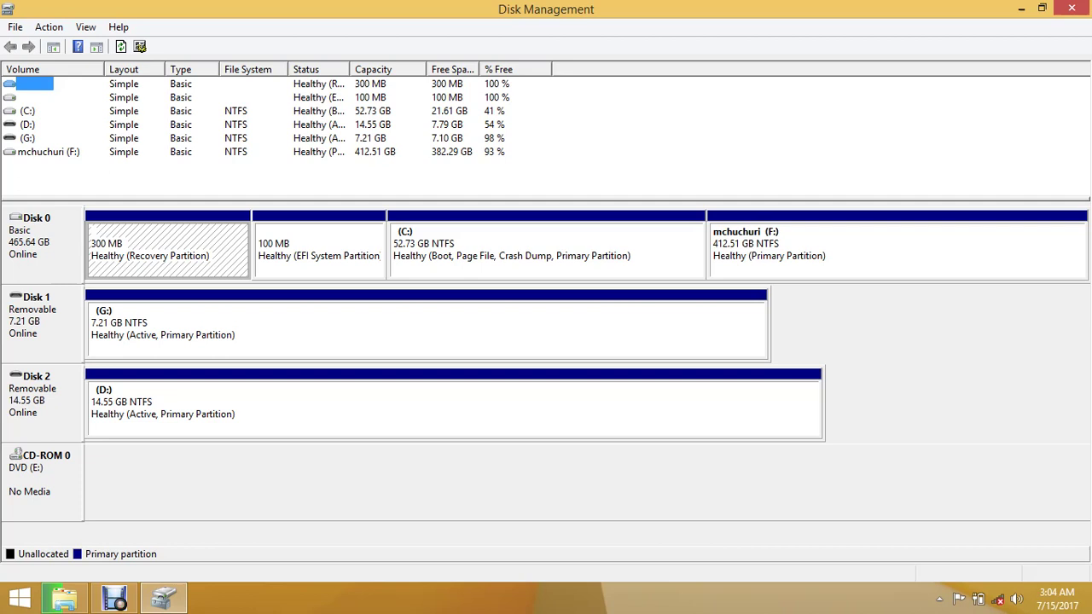
Shrink the F: volume on Disk 0 by 100000 MB
click(896, 248)
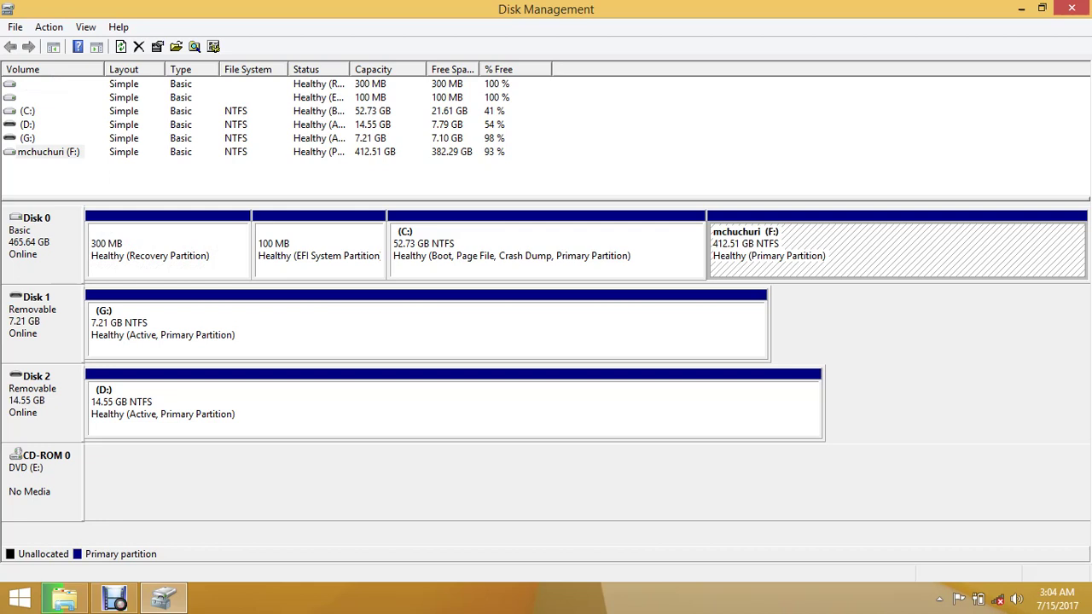
right_click(785, 242)
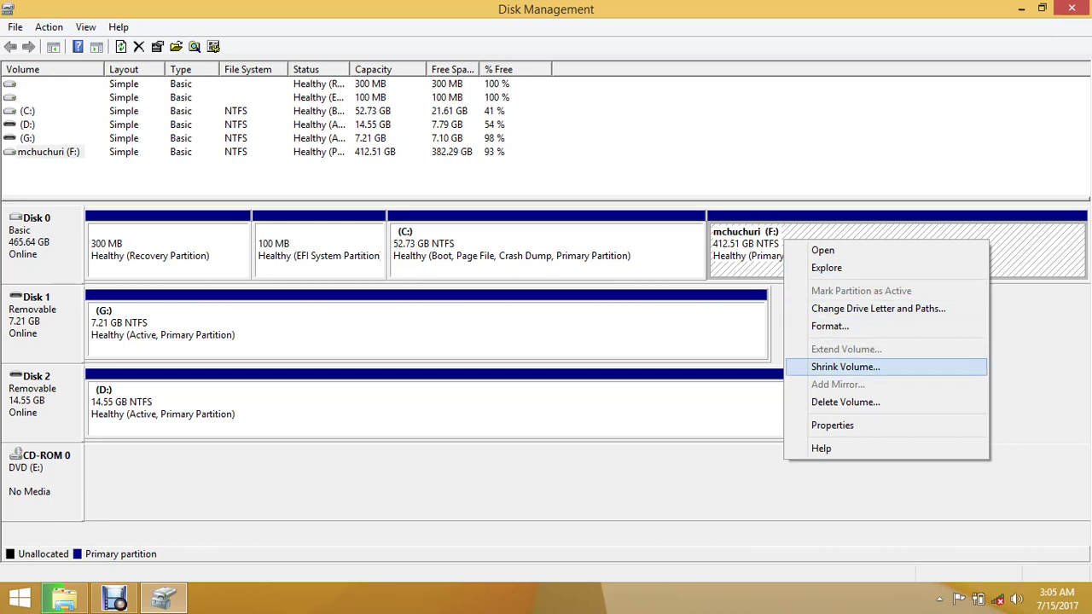
click(845, 367)
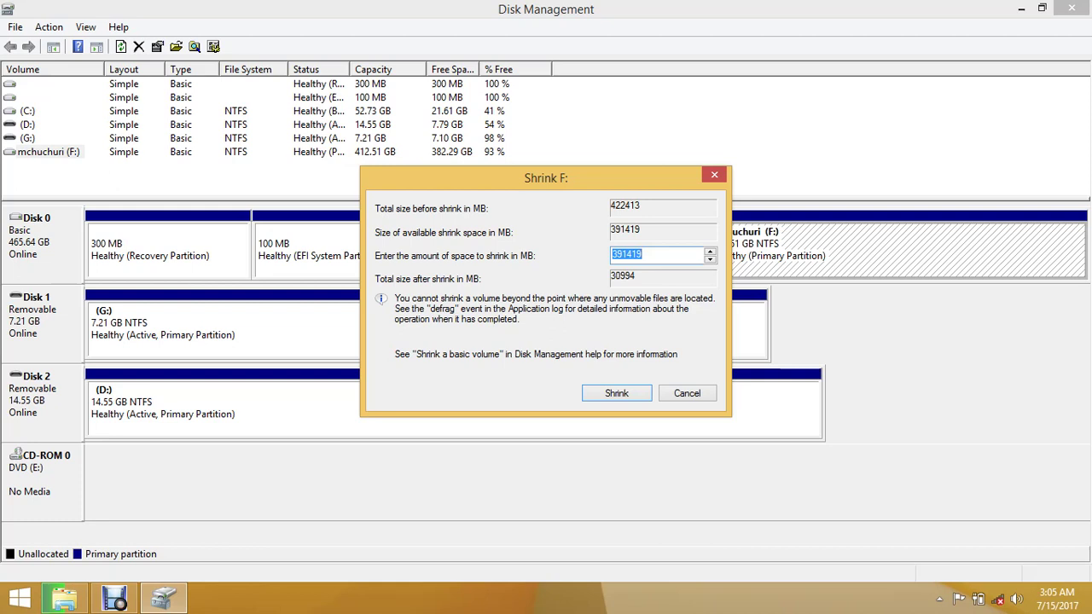
drag(546, 177, 388, 161)
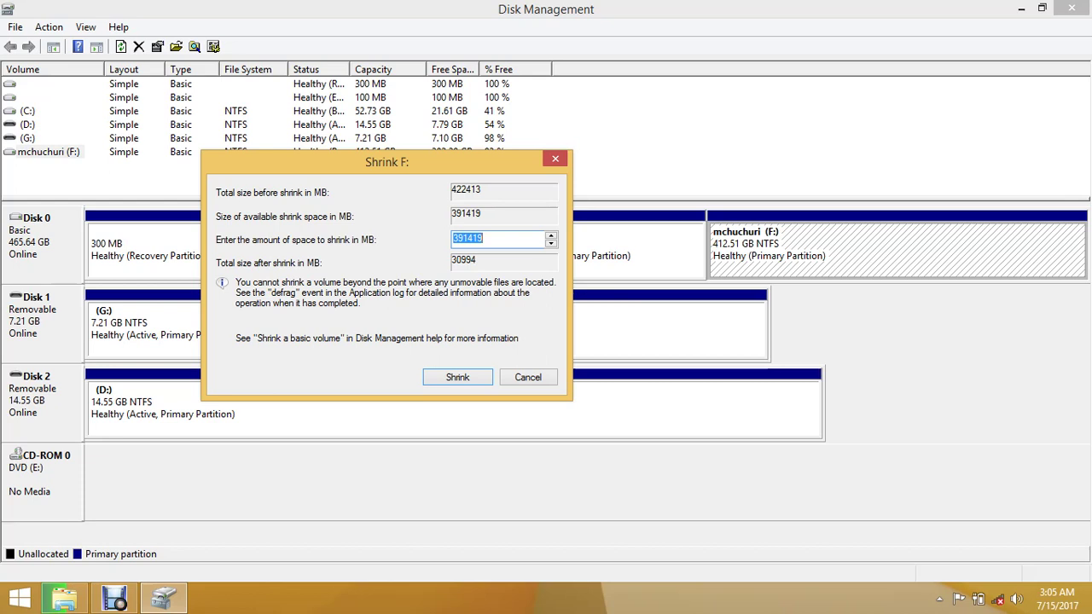
key(BackSpace)
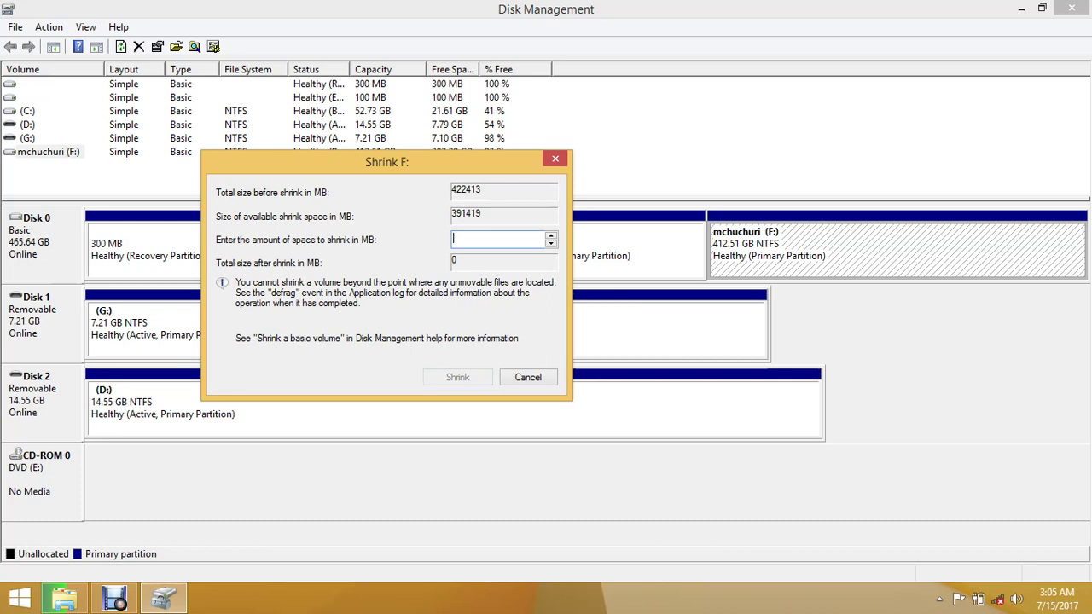
text(100)
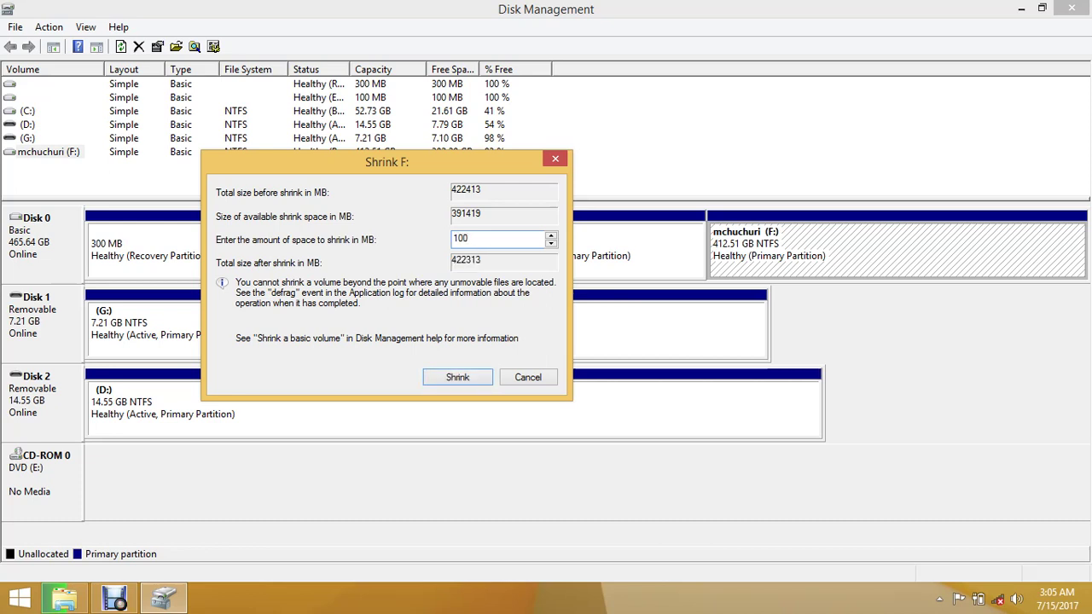
text(000)
key(Return)
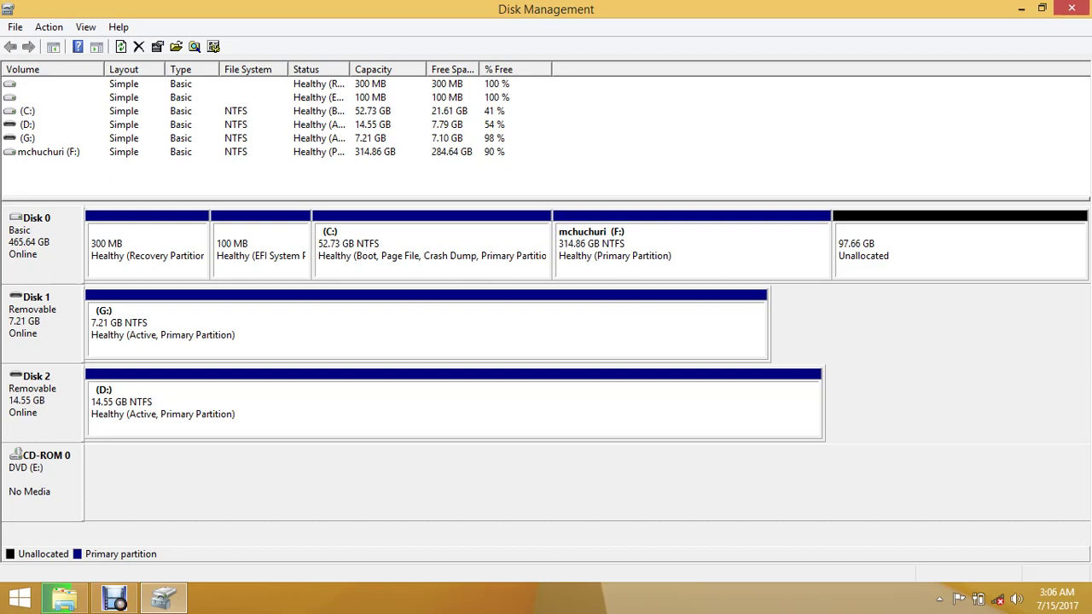
Quick-format the G: partition on Disk 1 as NTFS with default allocation unit size and the label New Volume
click(256, 329)
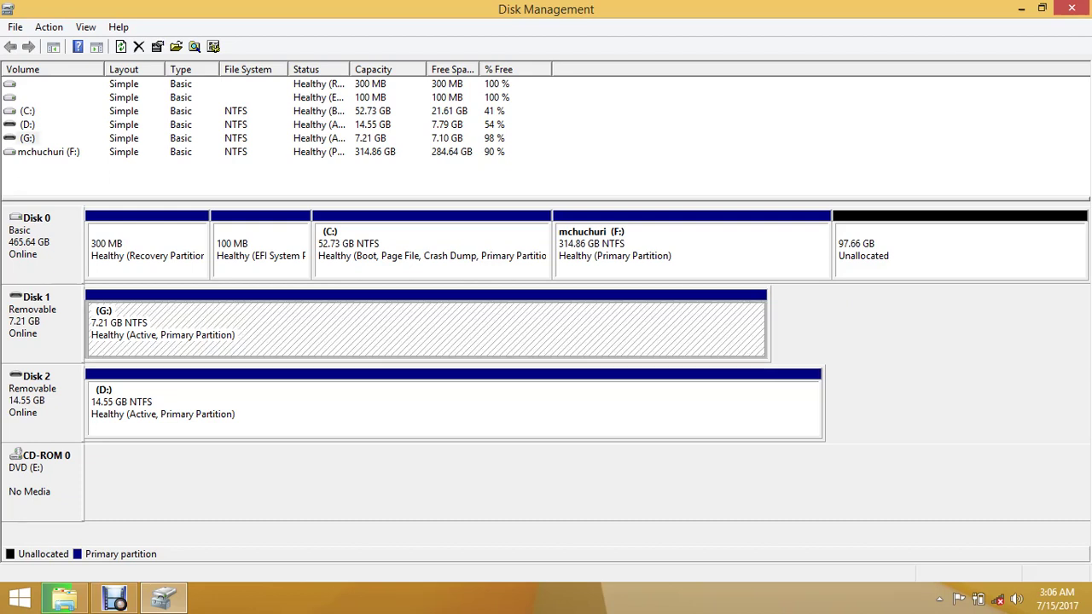
right_click(204, 324)
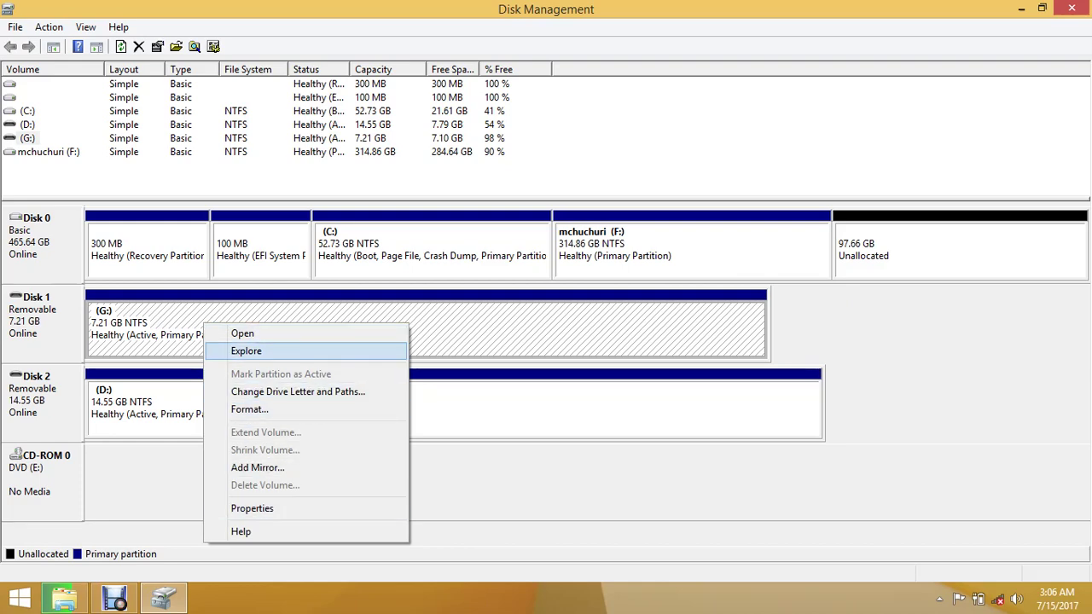
key(Return)
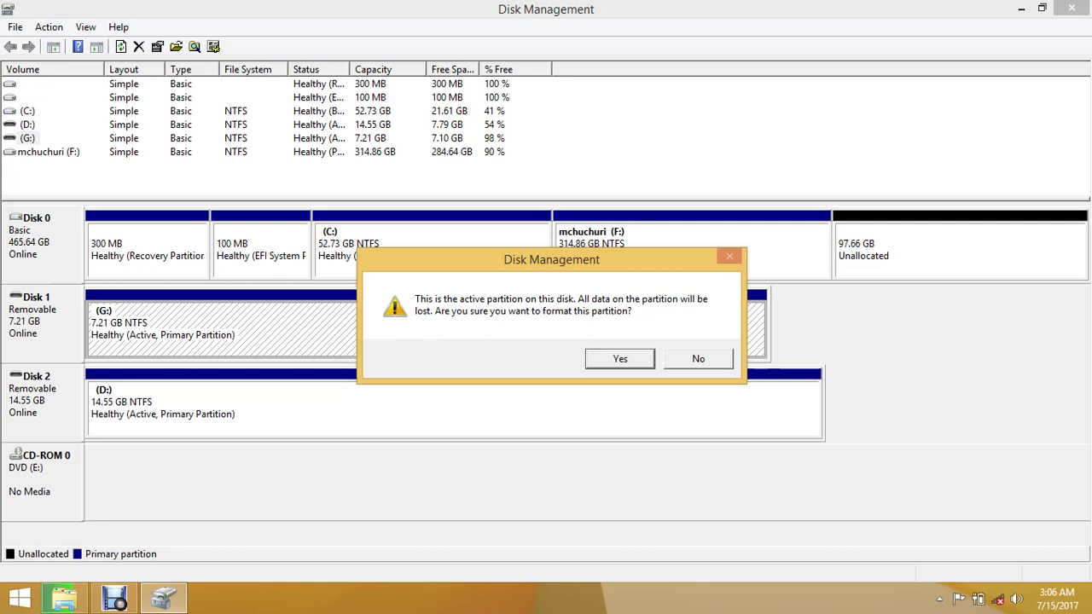
key(Return)
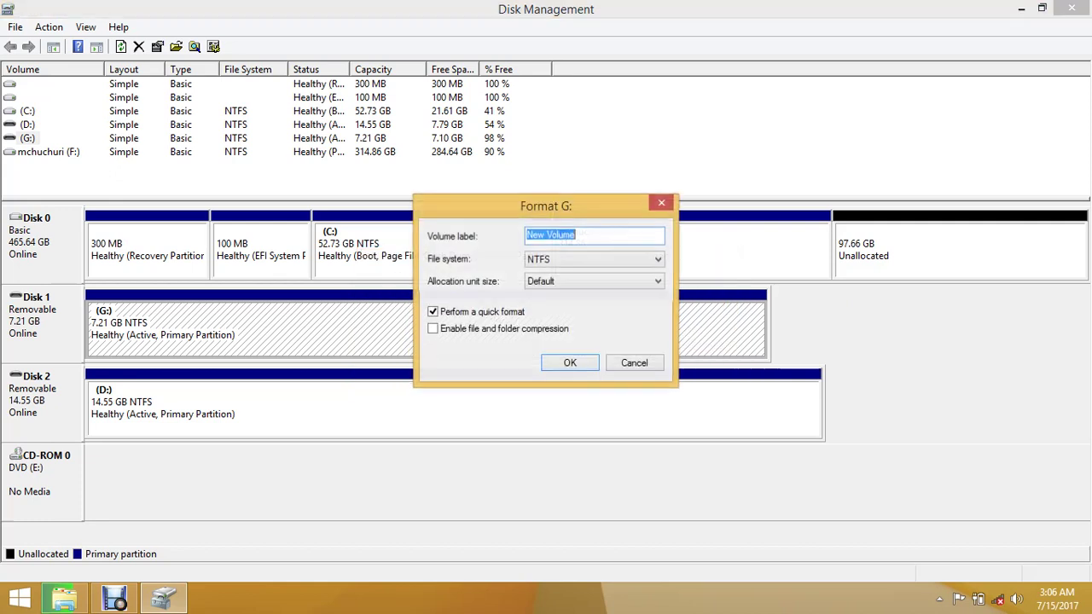
key(Return)
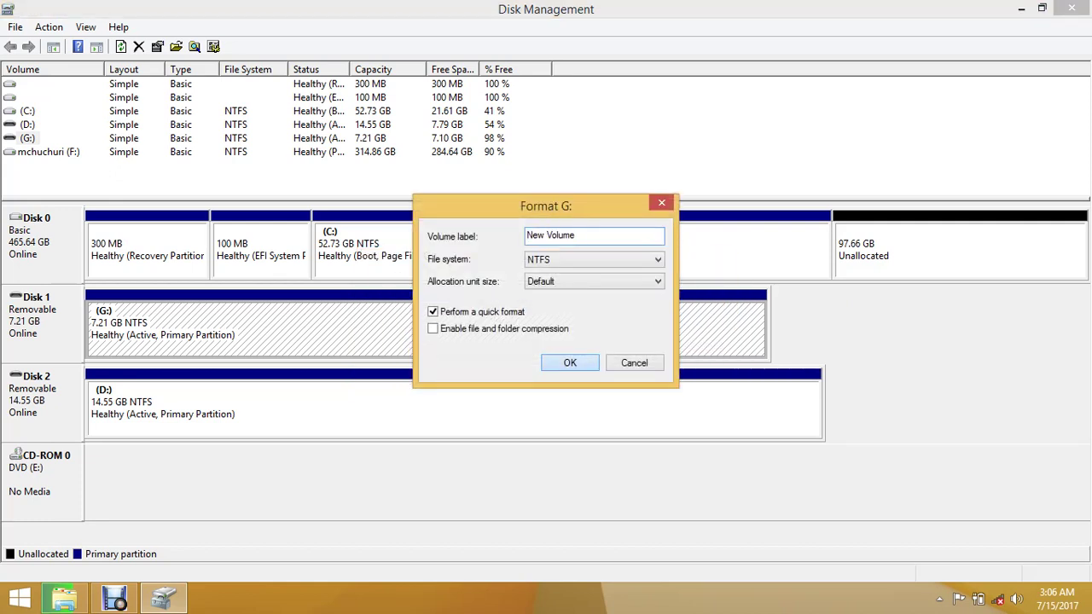
key(Return)
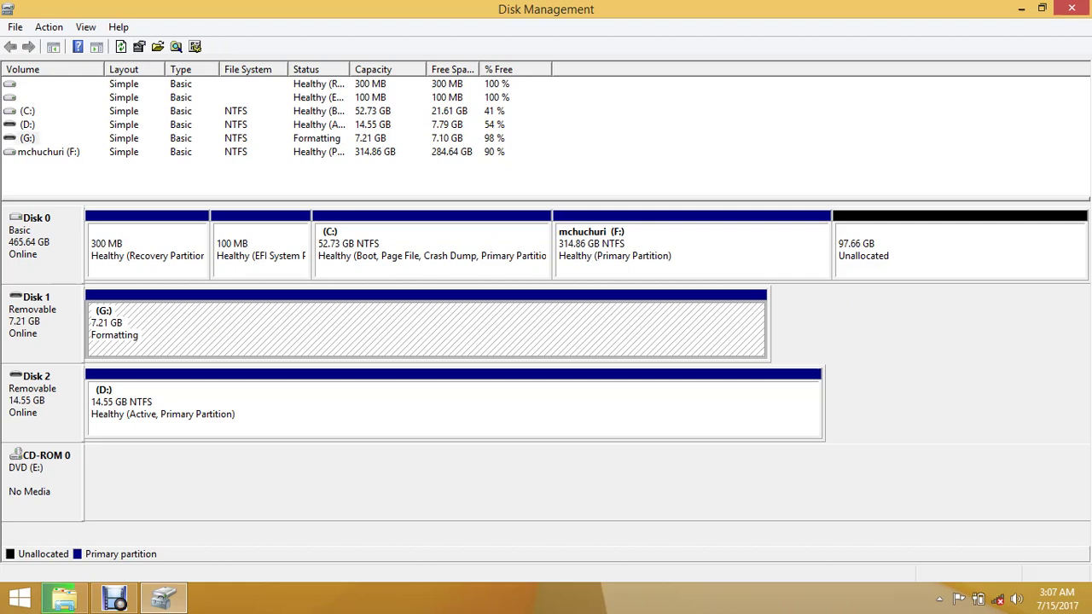
right_click(567, 346)
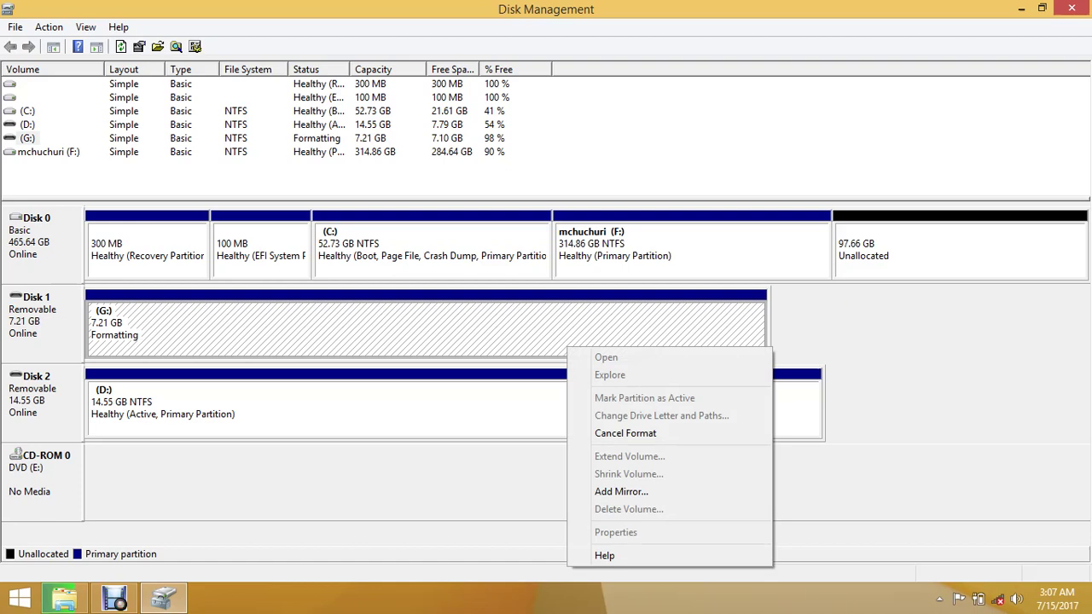
key(Escape)
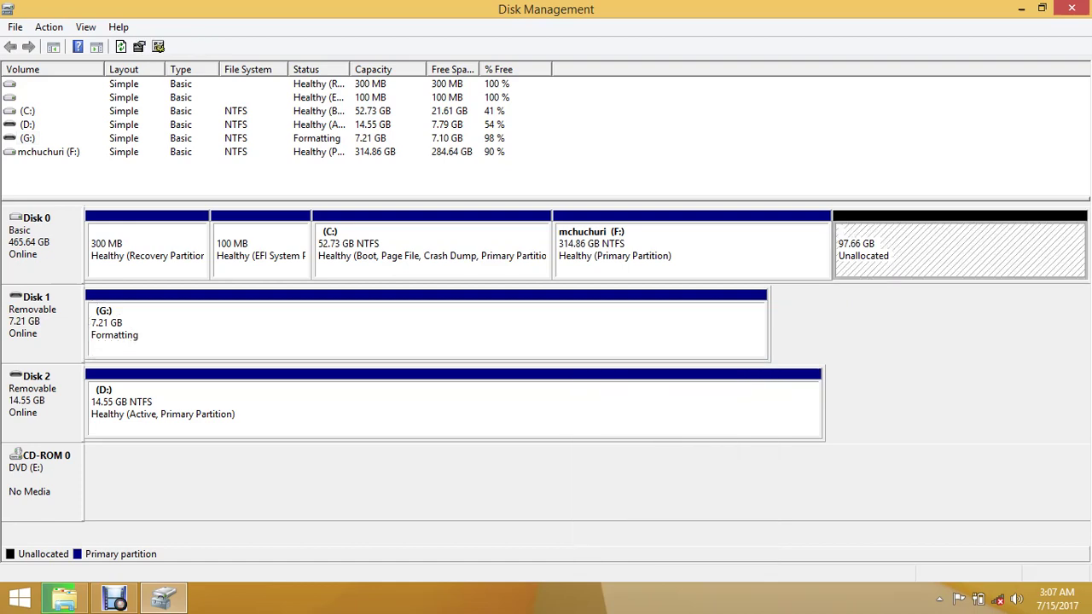
right_click(870, 254)
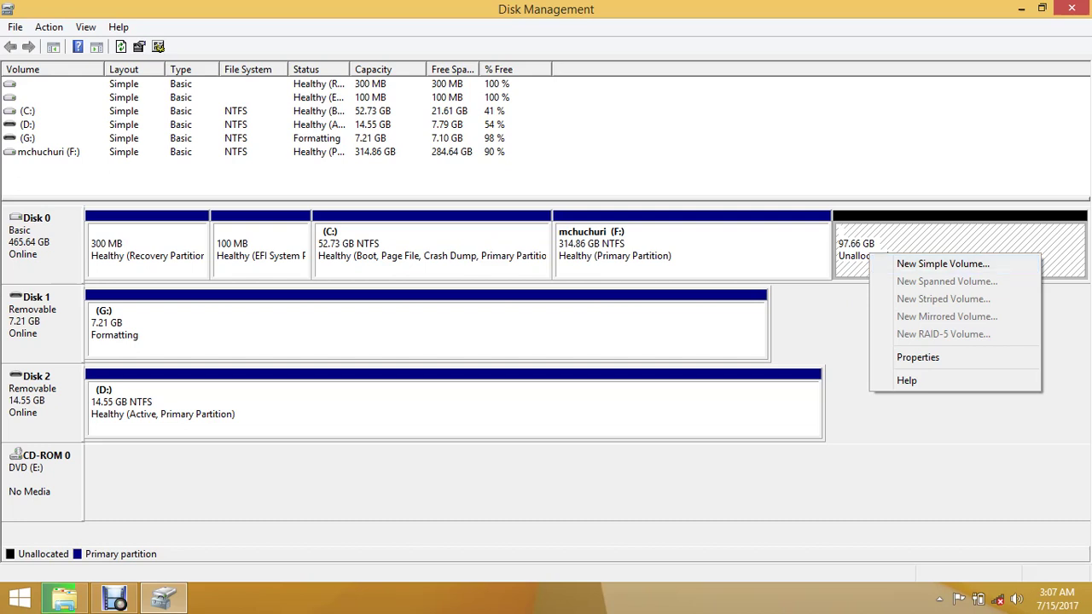
click(943, 264)
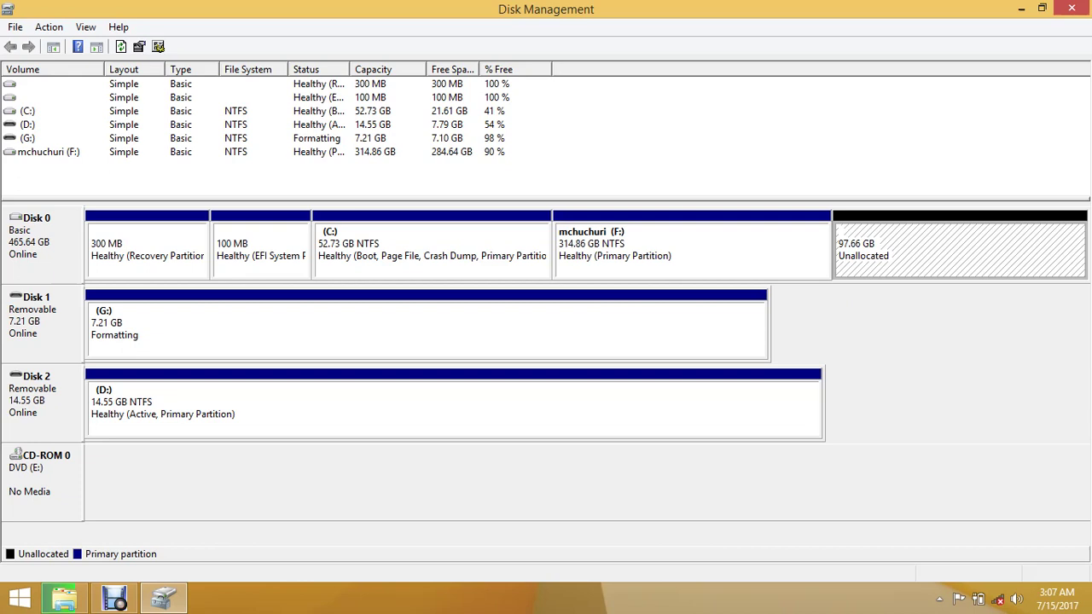
right_click(870, 247)
click(930, 256)
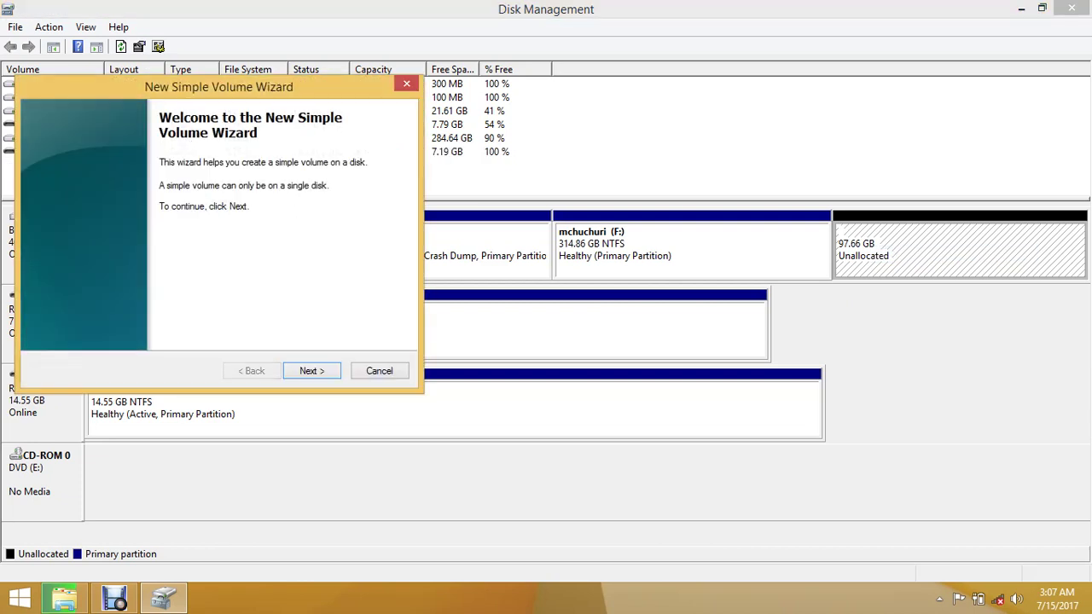
click(406, 84)
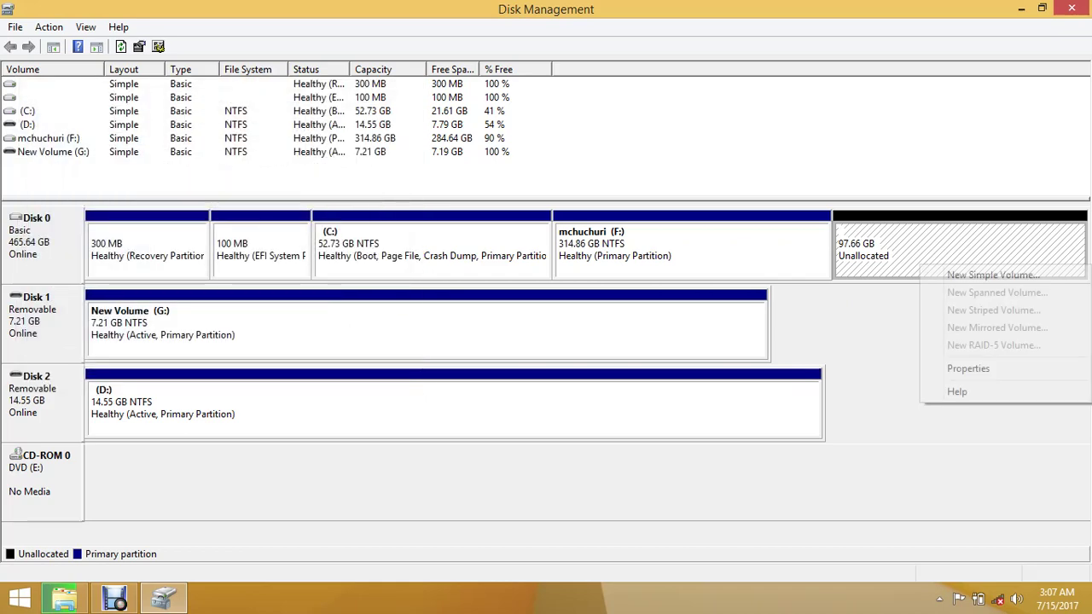
Set up a new simple volume of 100000 MB in Disk 0's unallocated space with drive letter H
right_click(921, 267)
click(981, 275)
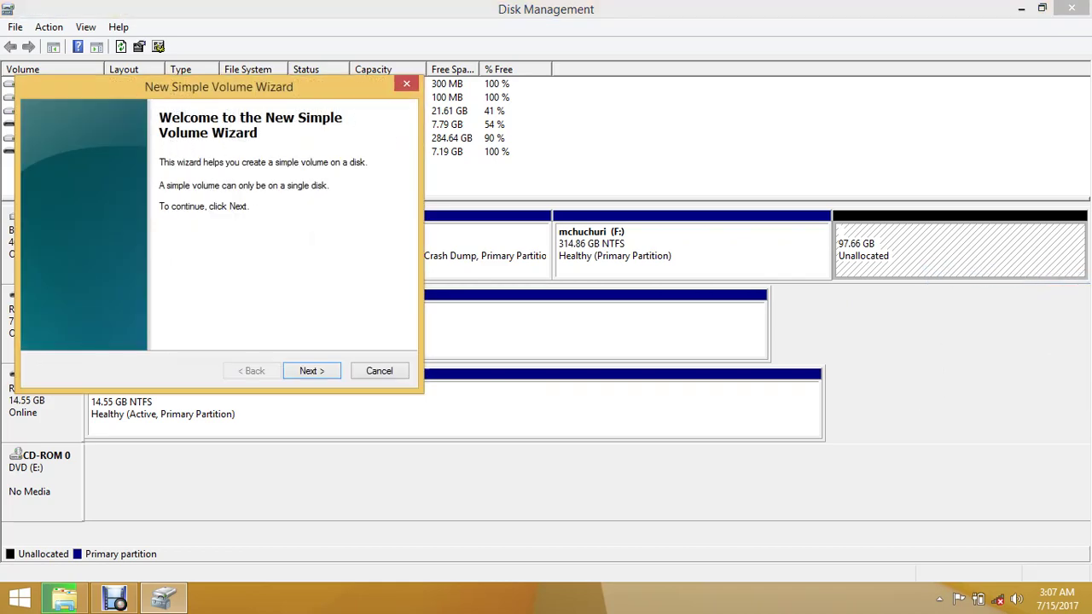
key(Return)
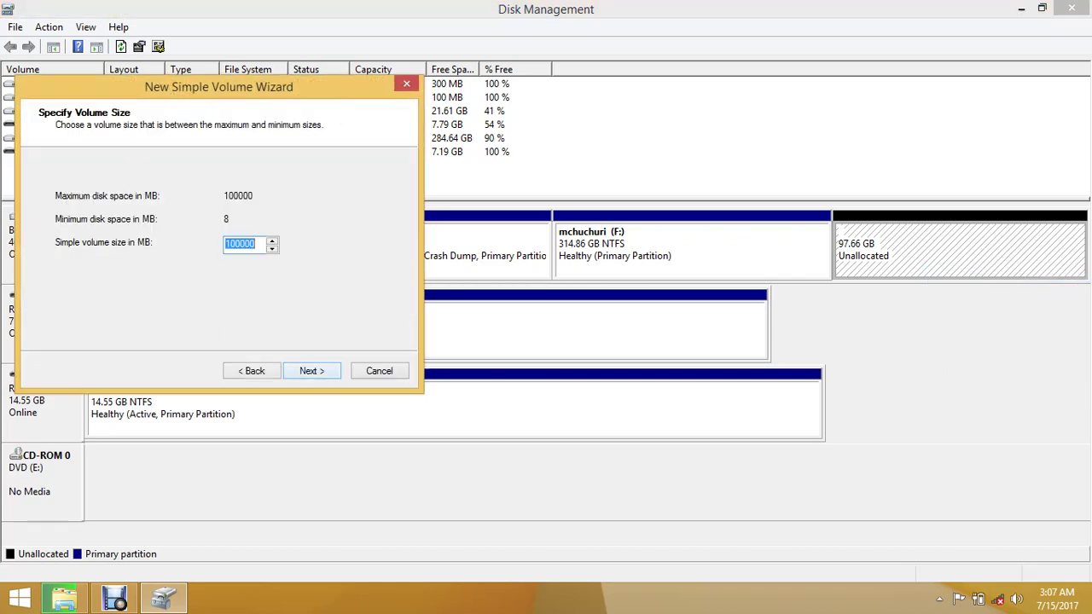
key(Return)
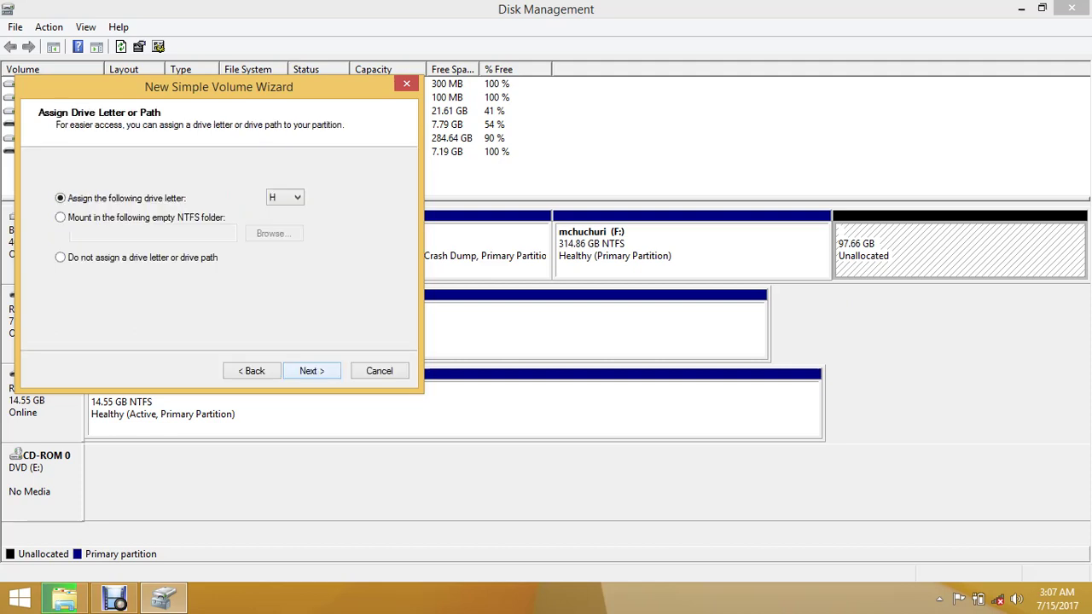
key(Return)
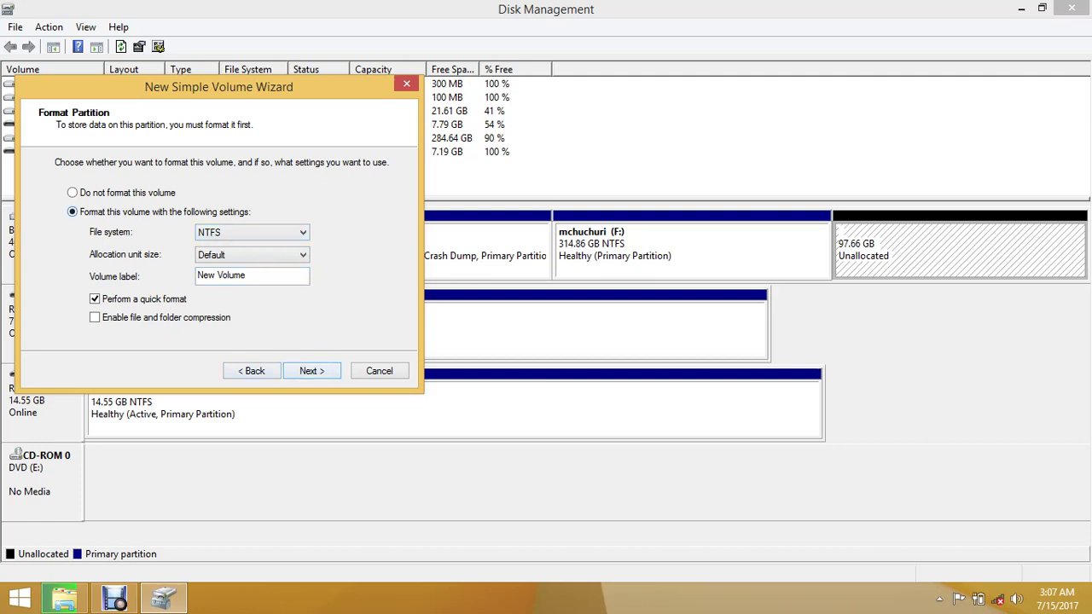
Accept a quick NTFS format with default allocation unit size and the label New Volume for the new volume
key(alt+Down)
key(Up)
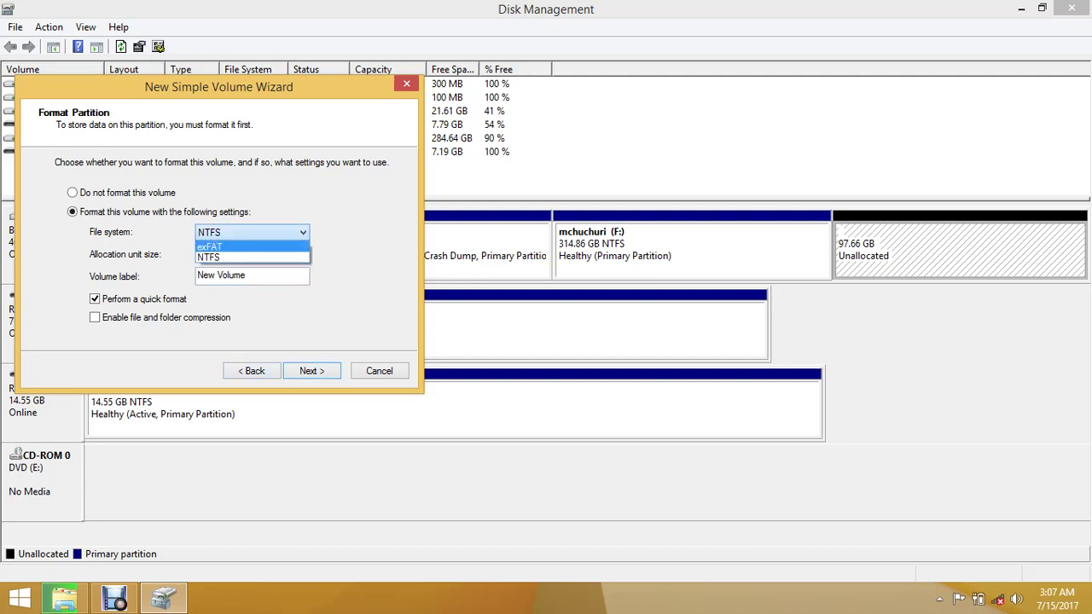
key(Down)
key(Up)
key(Down)
key(Up)
key(Escape)
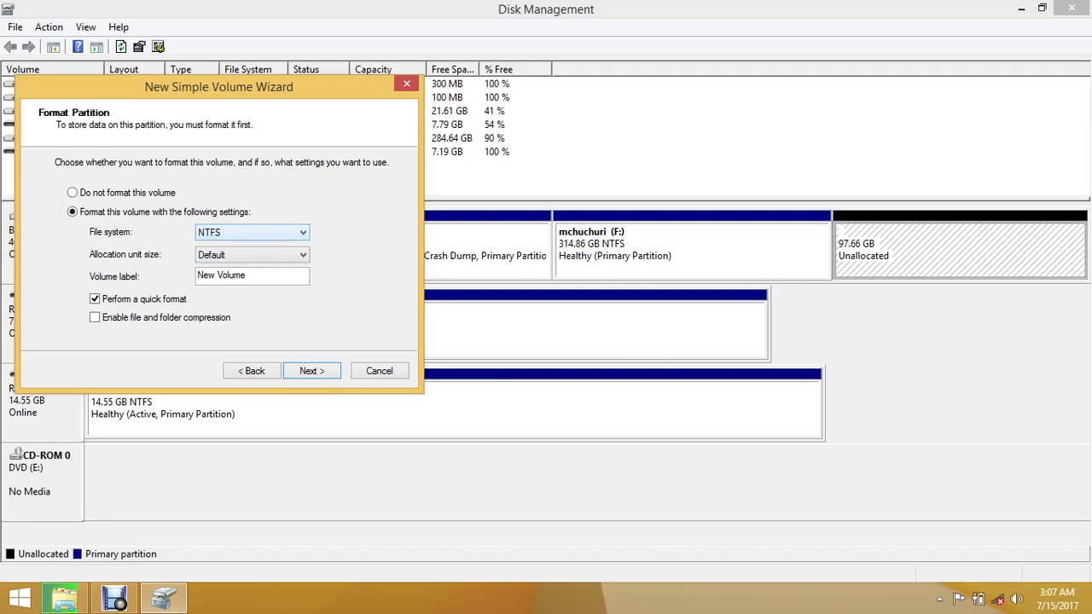
key(Return)
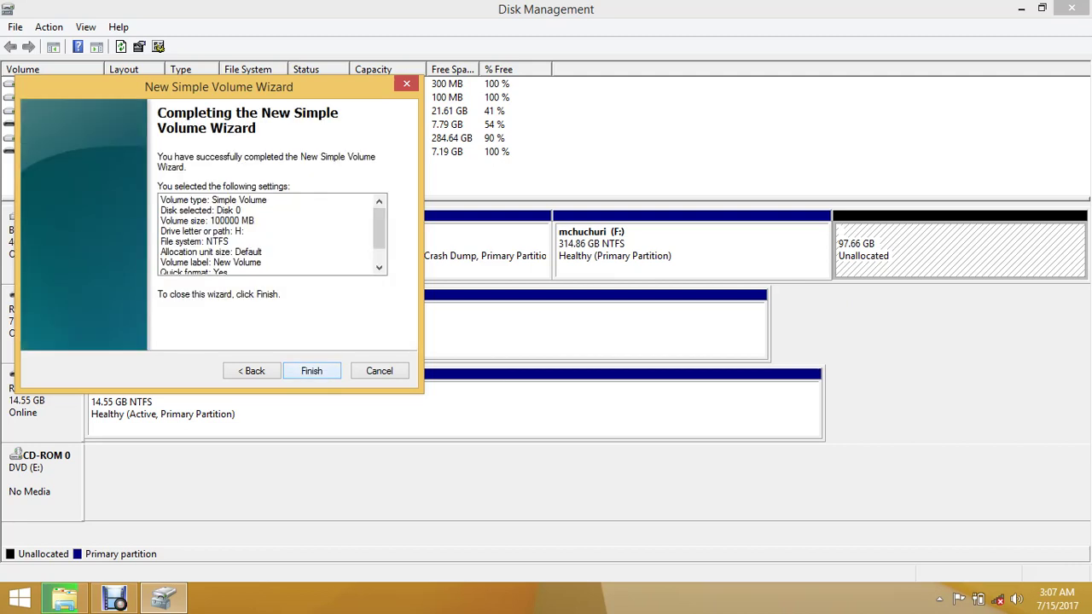
Finish creating the 100000 MB NTFS volume H: on Disk 0 and minimize Disk Management
key(Return)
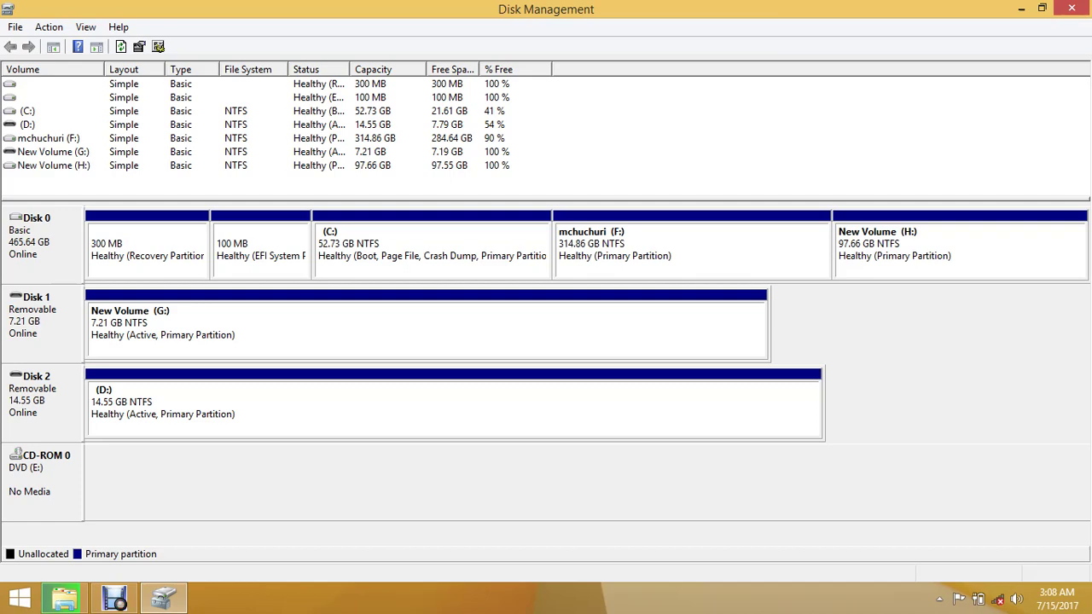
click(1021, 7)
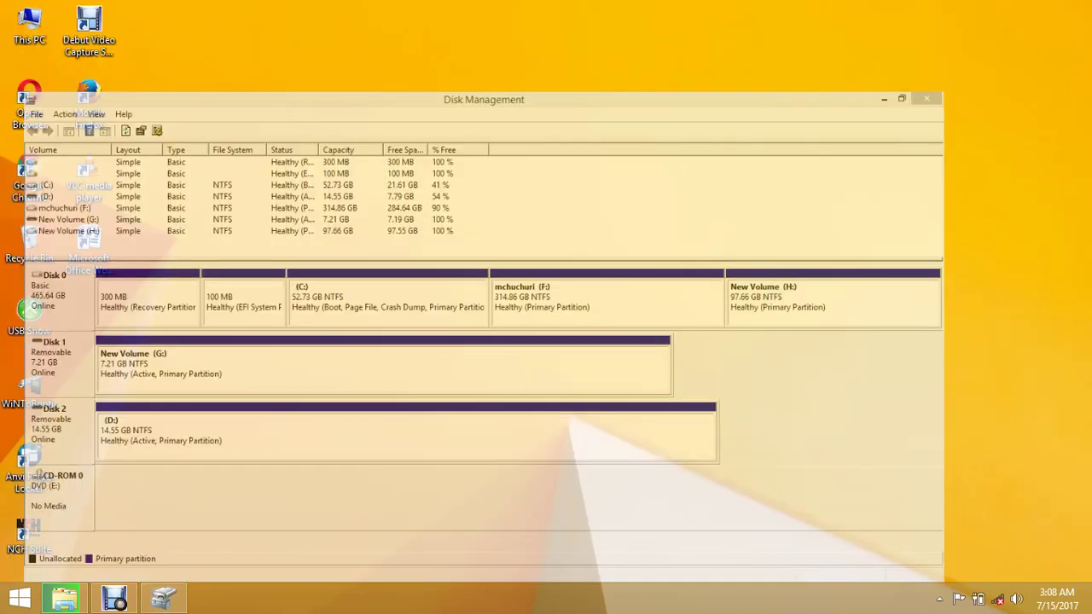
Refresh the desktop, then inspect the contents of New Volume (H:) from This PC in File Explorer and return to the drive overview
right_click(568, 175)
click(609, 220)
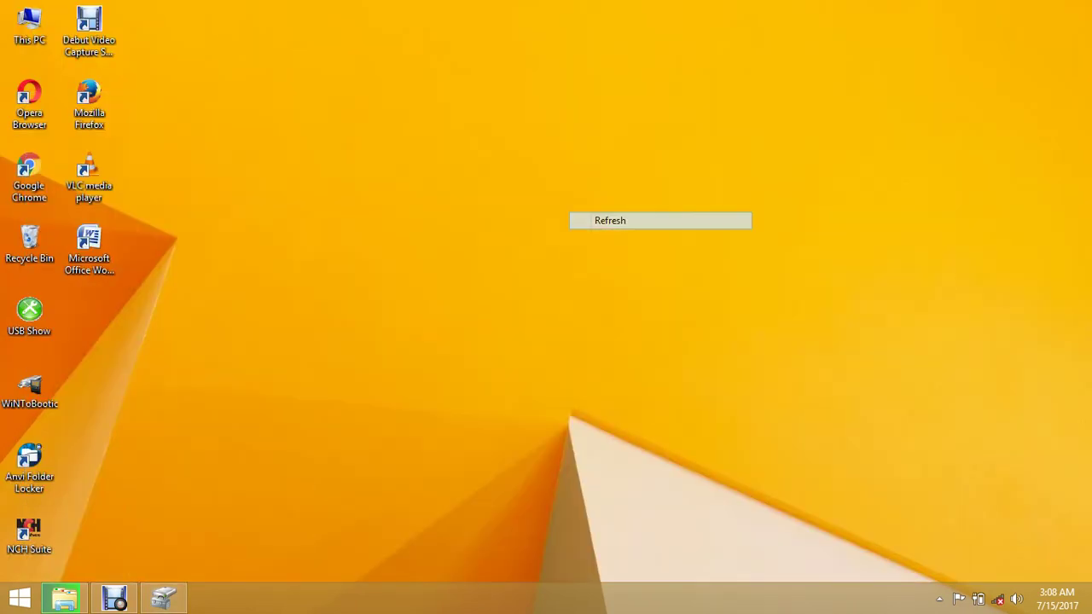
double_click(29, 25)
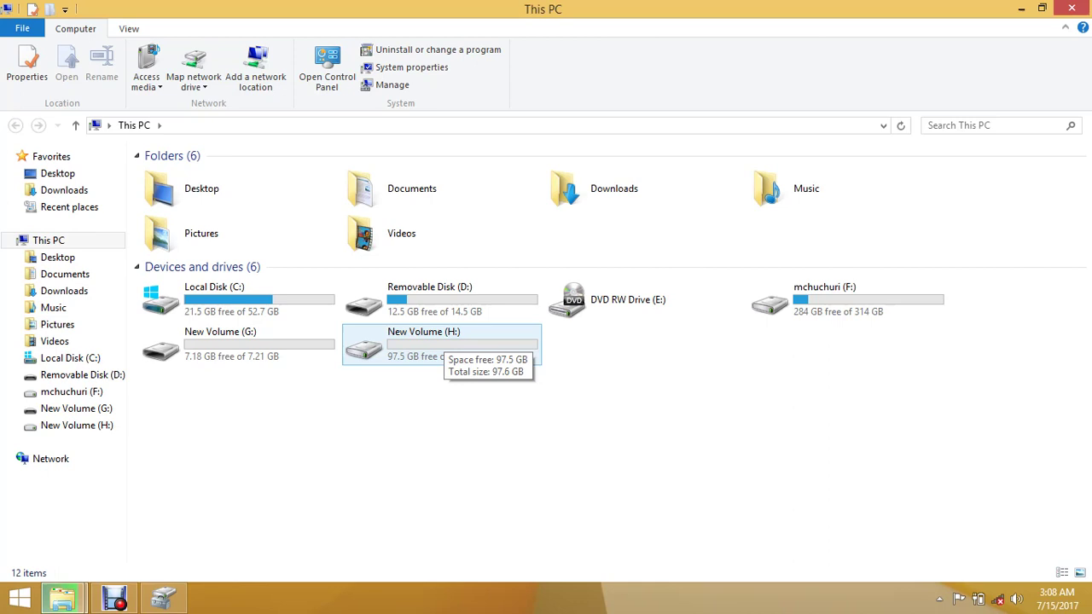
click(441, 344)
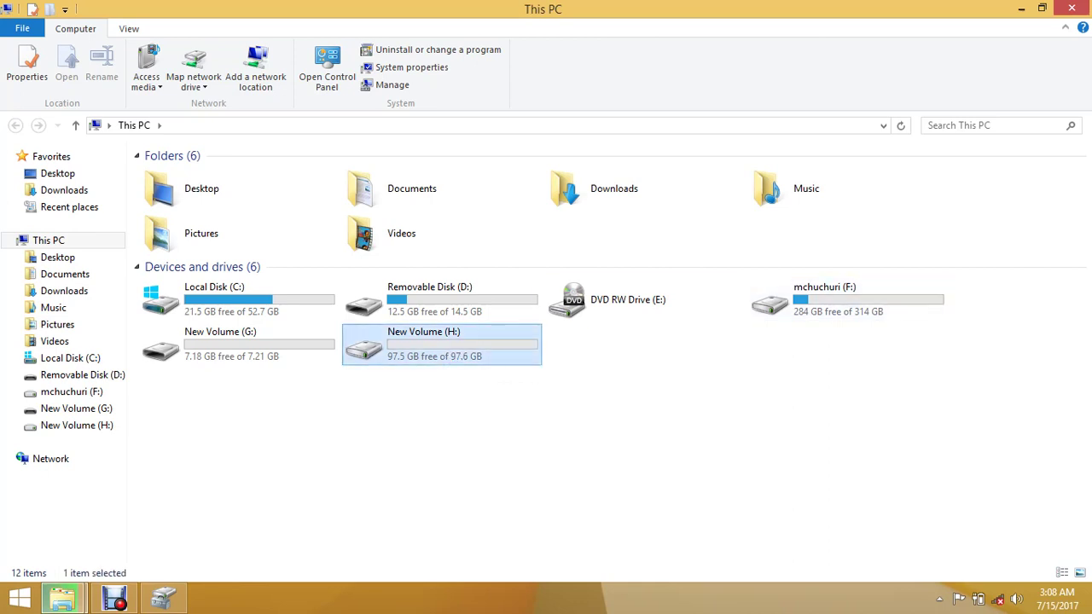
double_click(442, 344)
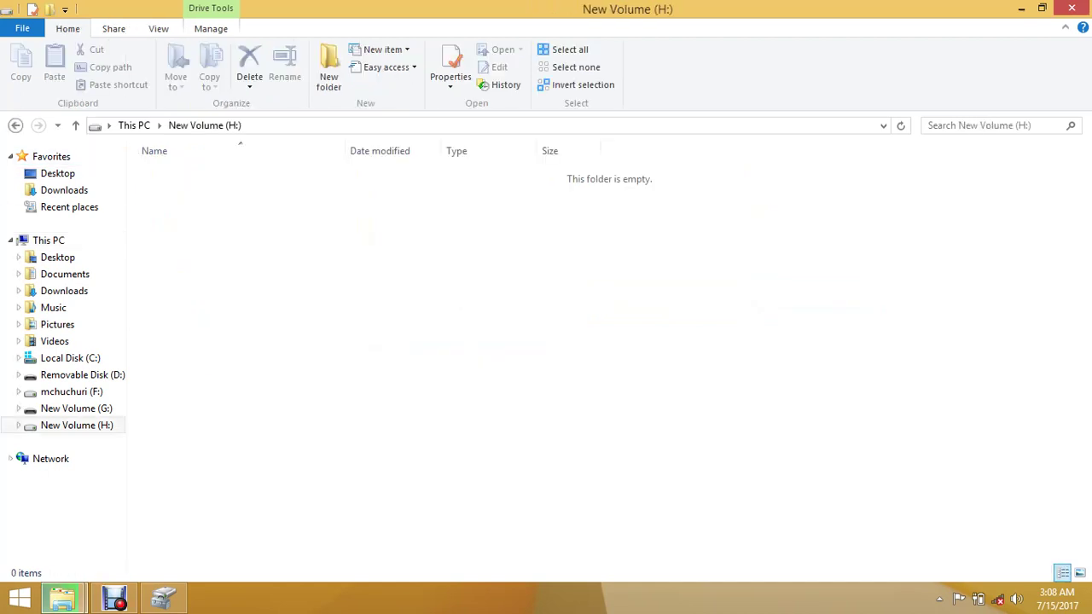
click(15, 126)
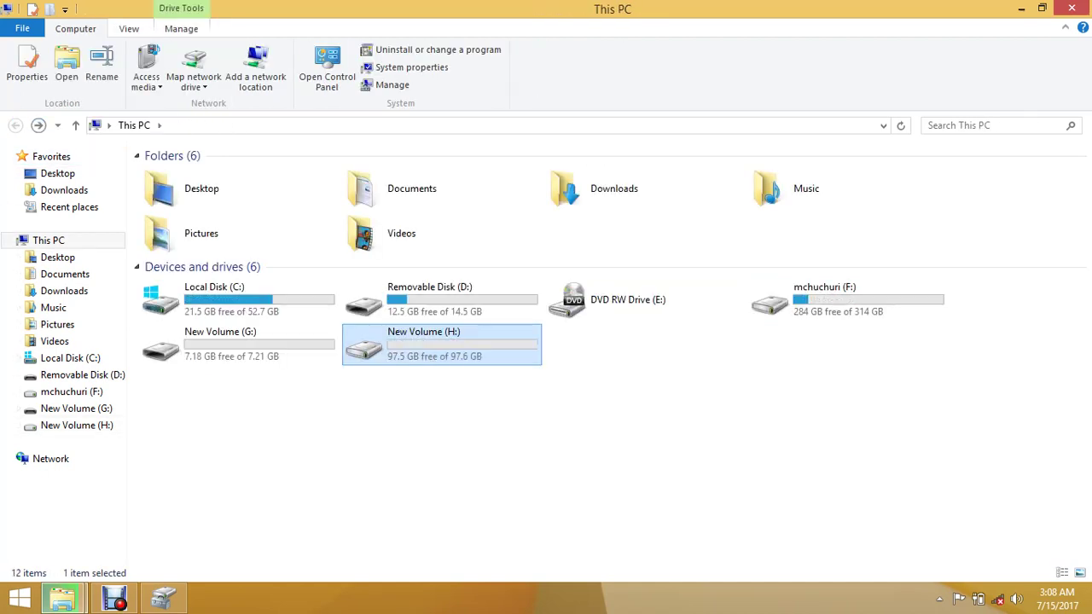